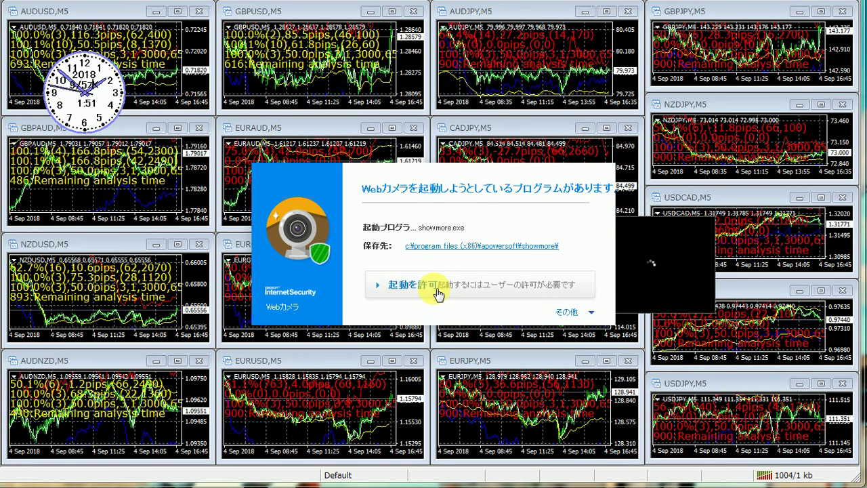
# Step: Move the webcam preview to the bottom-right and allow showmore.exe to start the webcam
pyautogui.moveTo(667, 268); pyautogui.dragTo(813, 441)
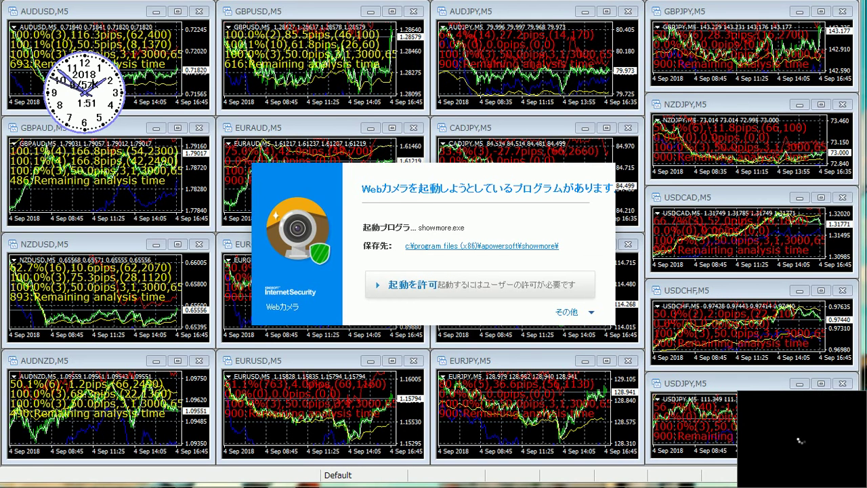
pyautogui.moveTo(825, 477); pyautogui.dragTo(838, 481)
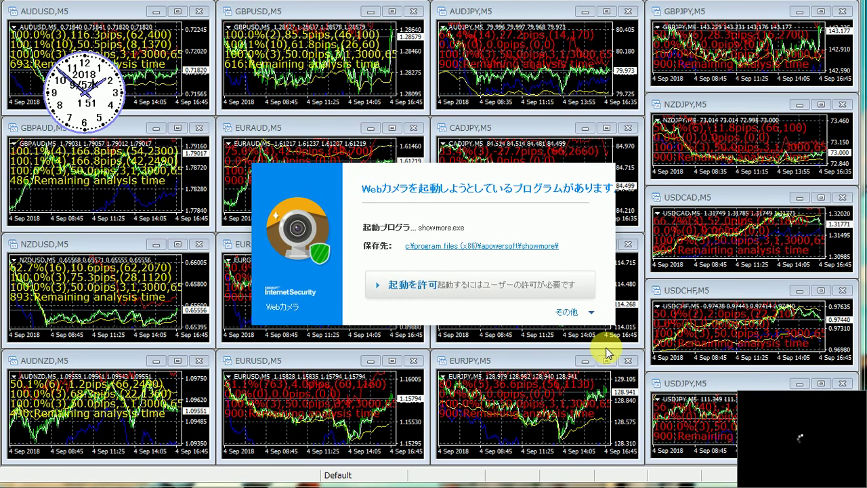
pyautogui.click(414, 286)
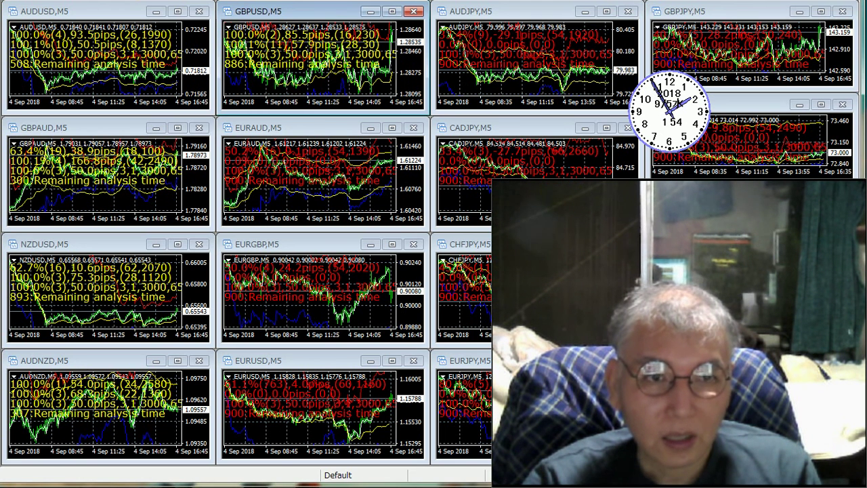
# Step: Tile the chart windows, shrink the webcam overlay to reveal USDJPY, and move the clock down-right
pyautogui.click(139, 4)
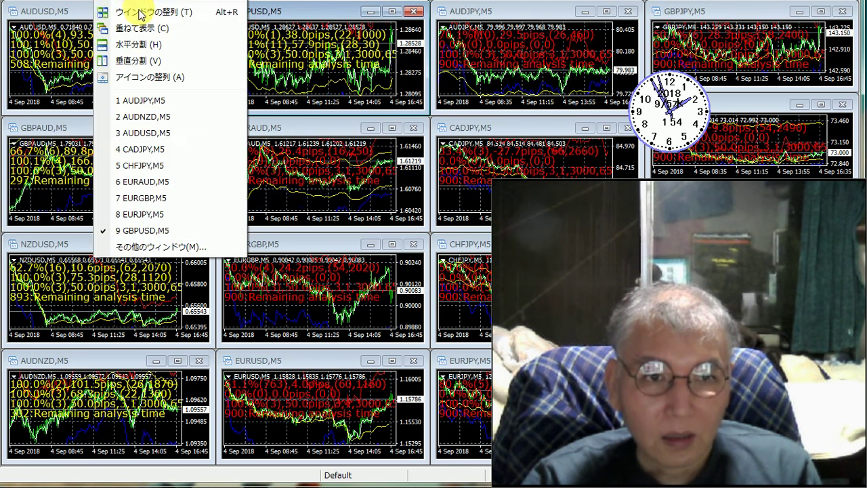
pyautogui.click(168, 11)
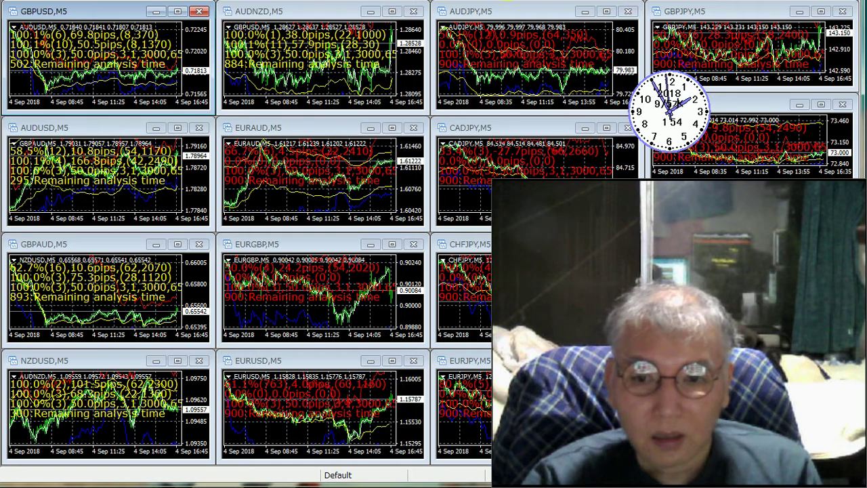
pyautogui.moveTo(498, 186); pyautogui.dragTo(627, 360)
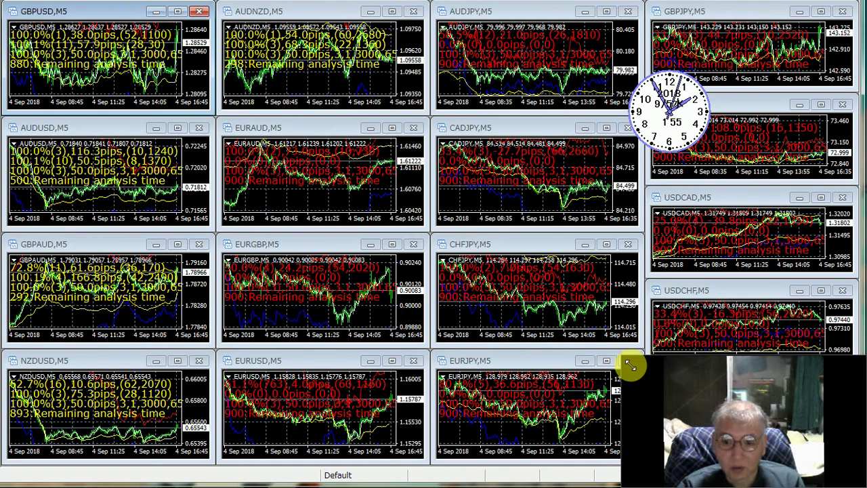
pyautogui.moveTo(626, 360); pyautogui.dragTo(740, 387)
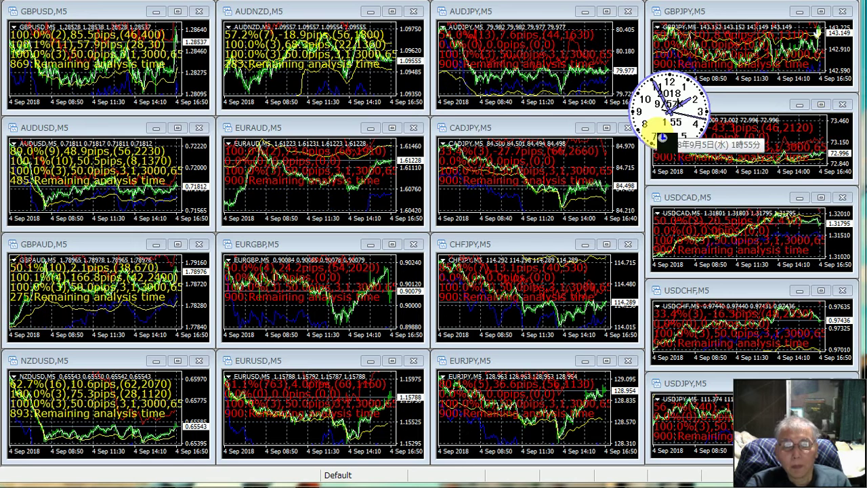
pyautogui.moveTo(671, 129); pyautogui.dragTo(754, 217)
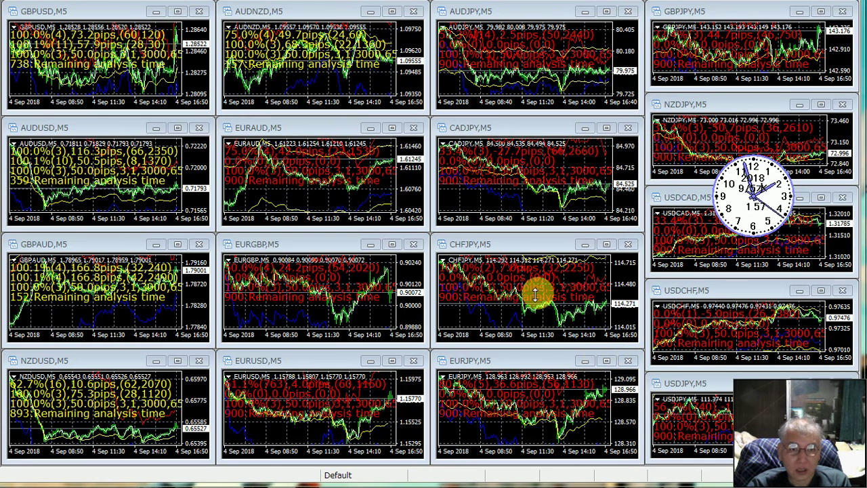
# Step: Maximize GBPUSD, put the webcam top-centre and the clock top-right, then show the Window menu
pyautogui.click(177, 12)
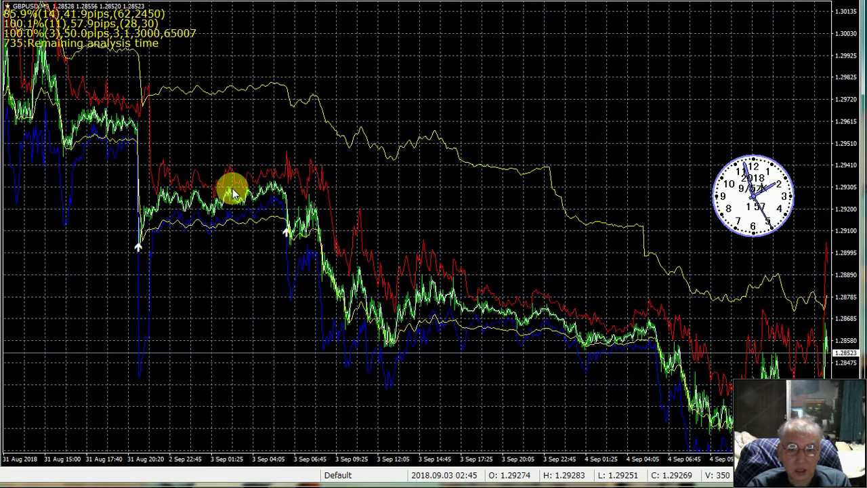
pyautogui.moveTo(791, 455); pyautogui.dragTo(648, 96)
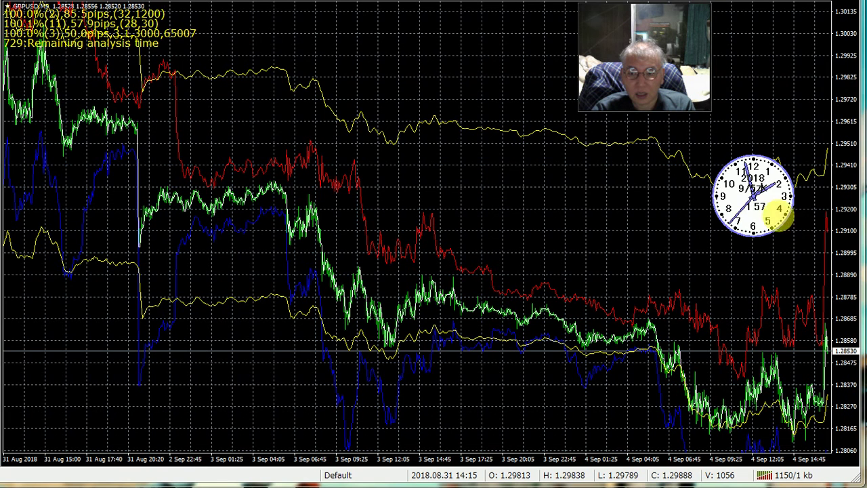
pyautogui.moveTo(752, 197); pyautogui.dragTo(782, 58)
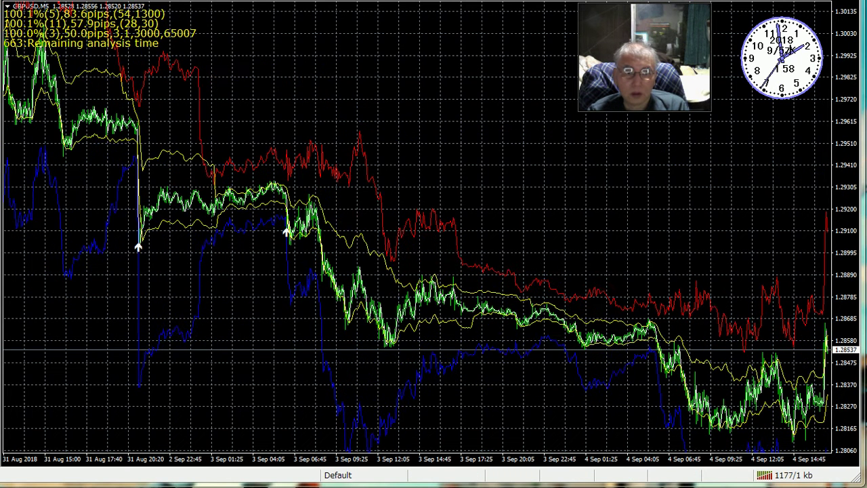
pyautogui.hotkey('alt', 'w')
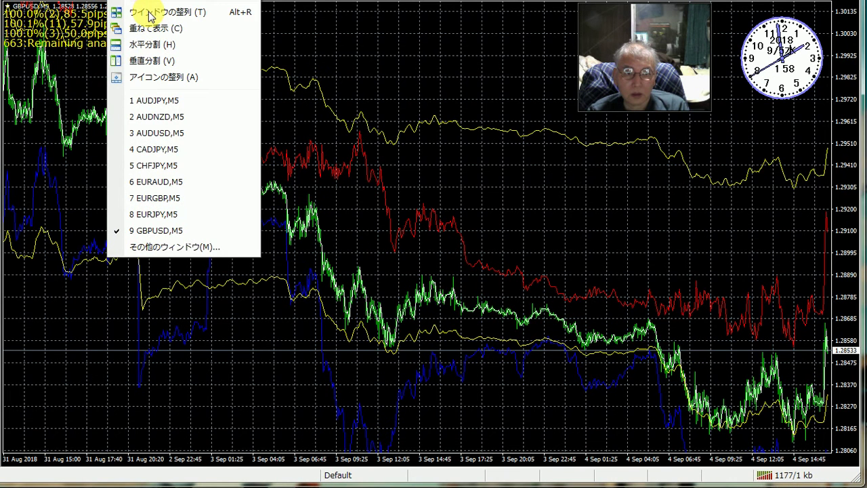
# Step: Tile all open M5 chart windows into a grid from the Window menu
pyautogui.click(150, 12)
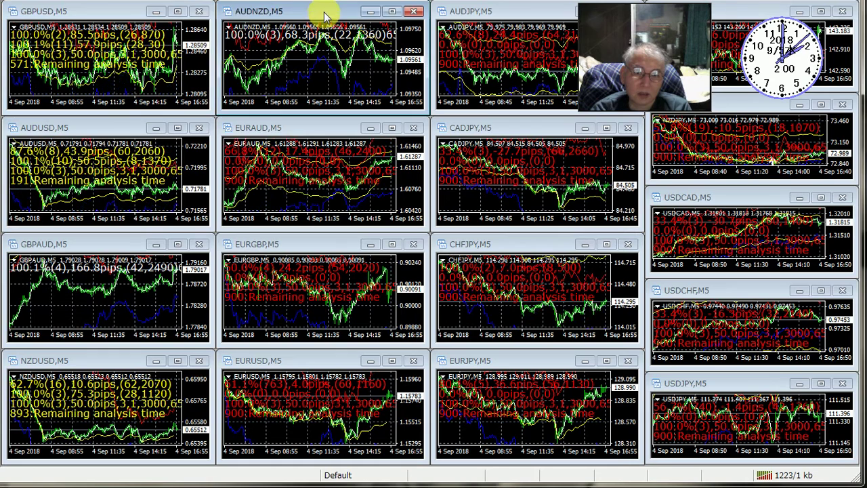
# Step: Re-tile the chart windows from the Window menu, then make GBPAUD the active chart
pyautogui.hotkey('alt', 'w')
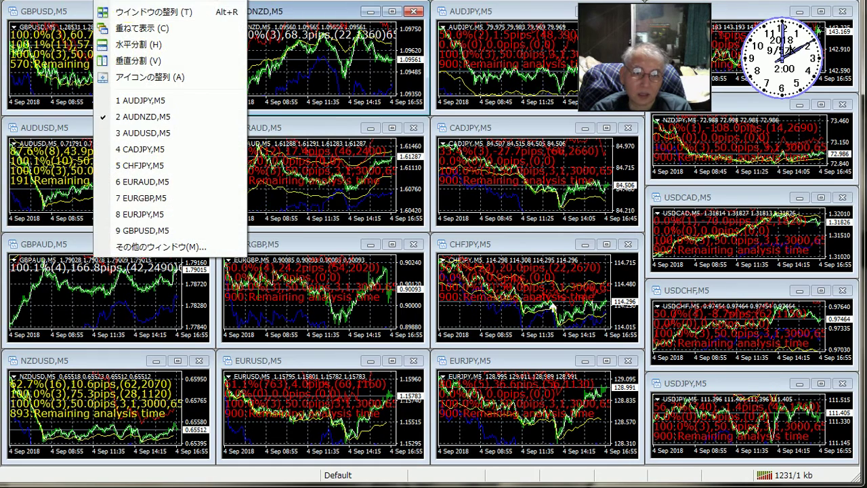
pyautogui.click(131, 15)
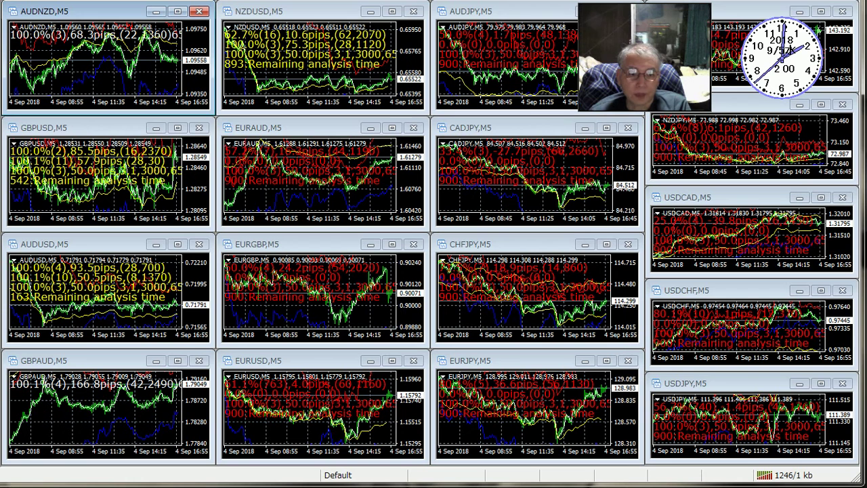
pyautogui.click(115, 365)
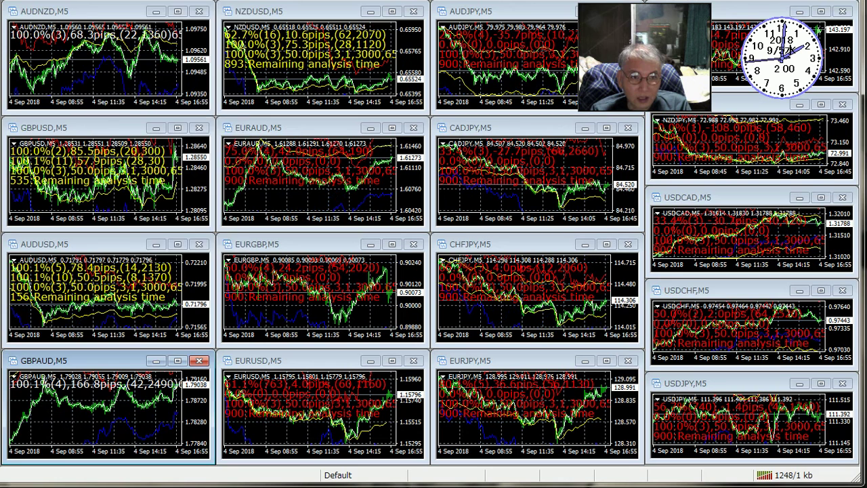
# Step: Tile the windows again so GBPAUD takes the top-left tile
pyautogui.click(109, 1)
pyautogui.click(132, 12)
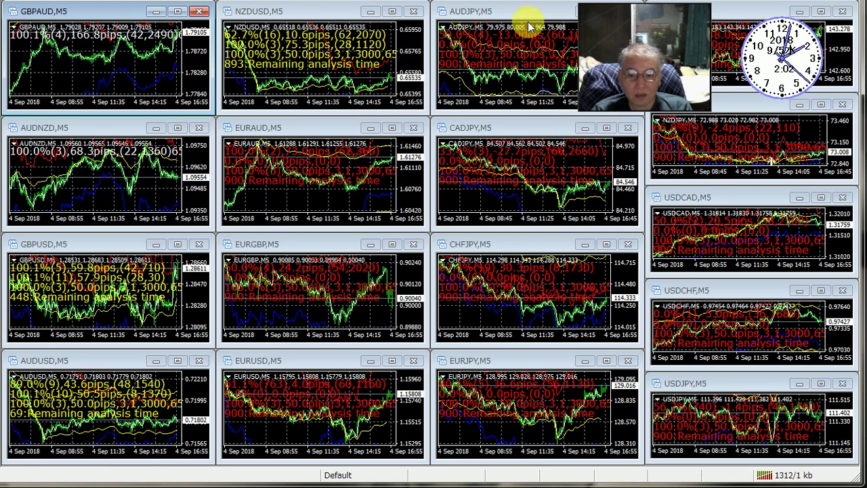
# Step: Move the webcam preview to the lower middle and the clock onto GBPJPY, uncovering USDCHF
pyautogui.moveTo(630, 51)
pyautogui.mouseDown()
pyautogui.moveTo(627, 152)
pyautogui.moveTo(650, 325)
pyautogui.mouseUp()
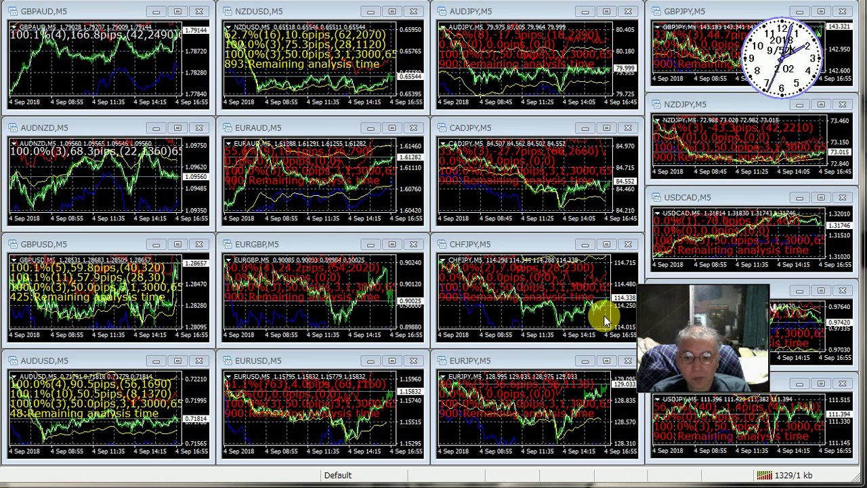
pyautogui.moveTo(697, 332)
pyautogui.mouseDown()
pyautogui.moveTo(588, 366)
pyautogui.moveTo(515, 366)
pyautogui.mouseUp()
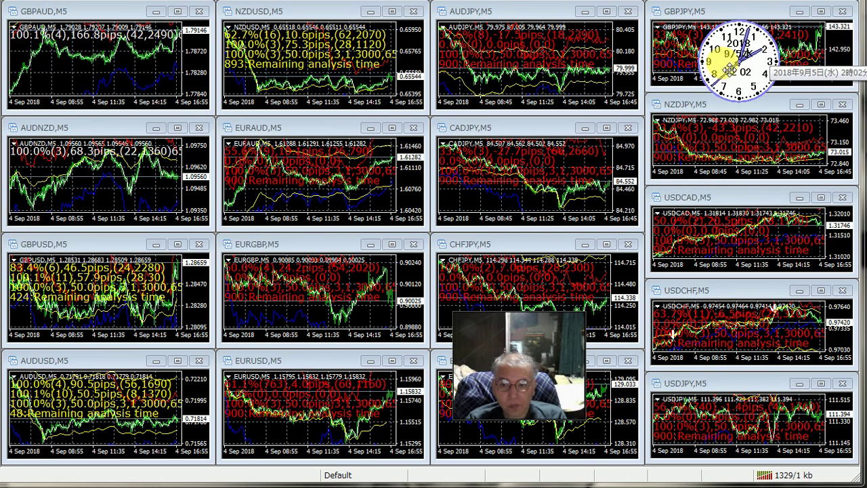
pyautogui.moveTo(775, 64); pyautogui.dragTo(697, 84)
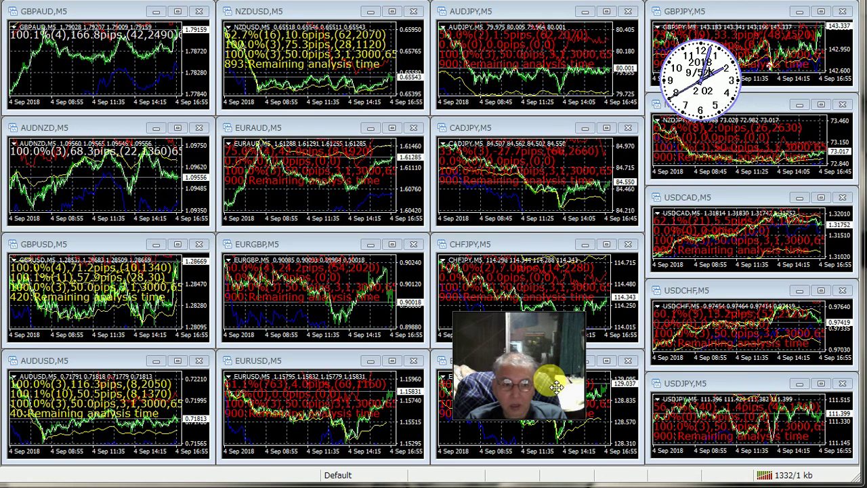